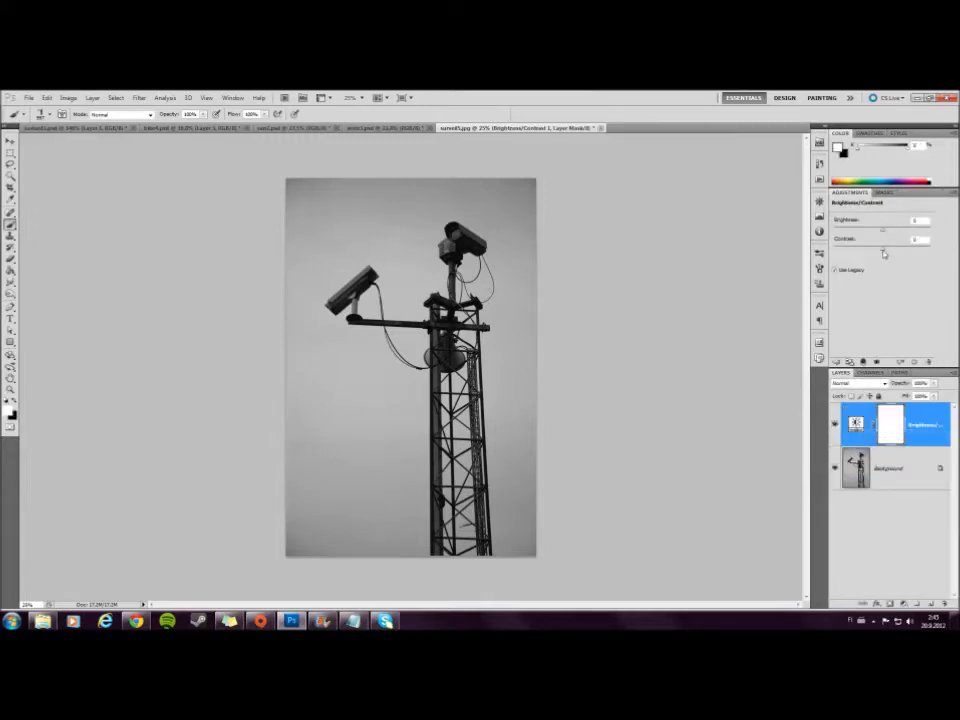
Step: Set the Brightness/Contrast adjustment layer to contrast 100 and brightness 0 to turn the camera tower into a silhouette
{"action": "left_click_drag", "start_coordinate": [883, 254], "coordinate": [944, 258]}
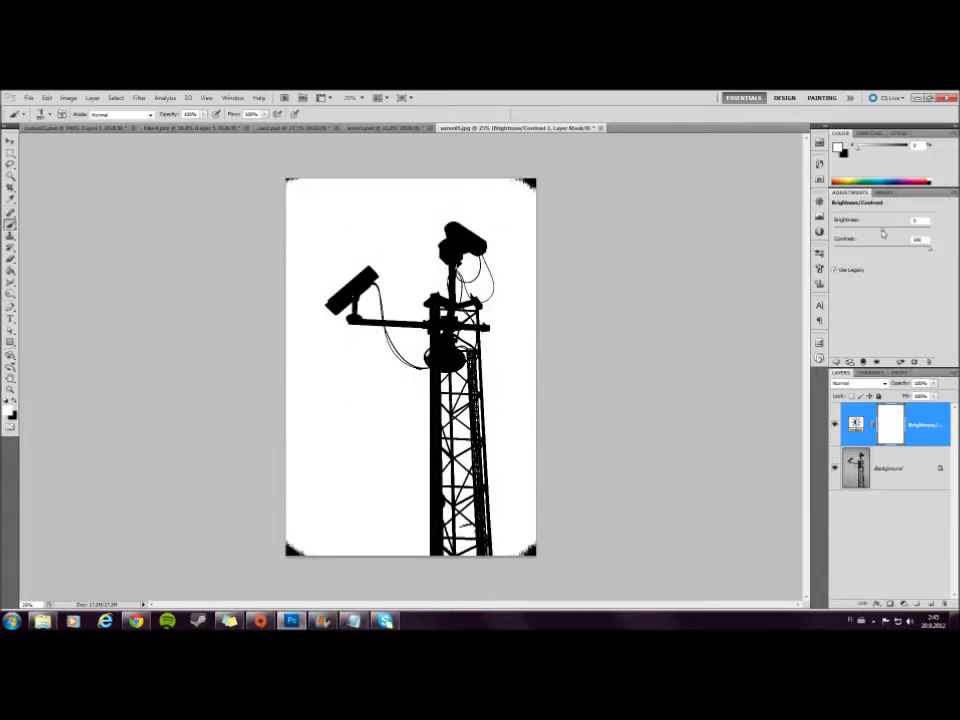
{"action": "mouse_move", "coordinate": [883, 233]}
{"action": "left_mouse_down"}
{"action": "mouse_move", "coordinate": [865, 233]}
{"action": "mouse_move", "coordinate": [885, 232]}
{"action": "left_mouse_up"}
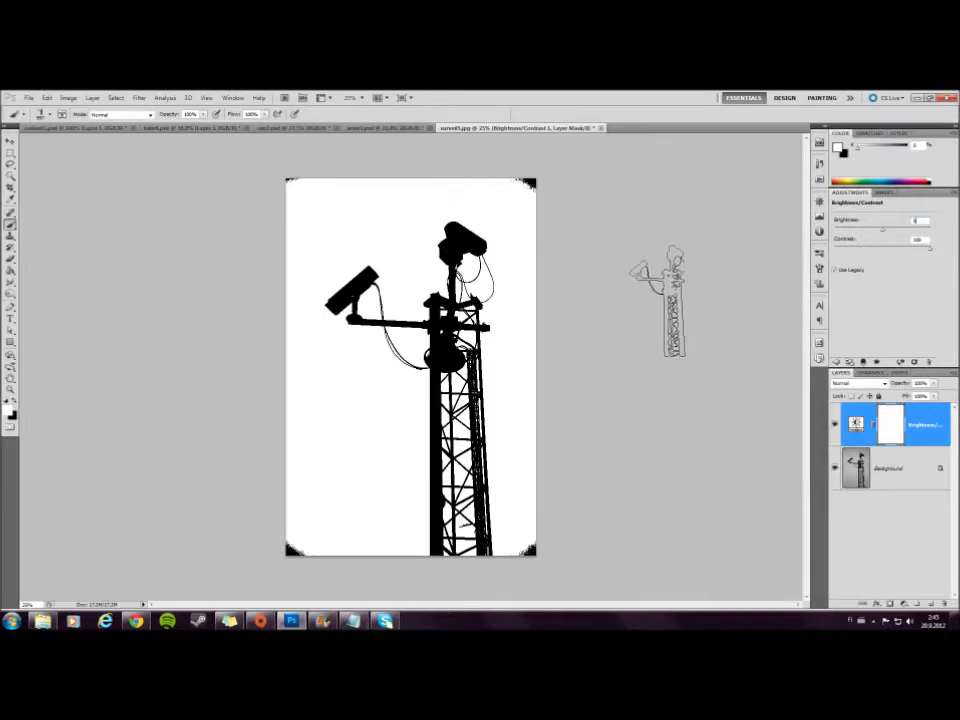
Step: Paint the four dark corners white on the Background layer with a round brush and merge the adjustment layer into it
{"action": "left_click_drag", "start_coordinate": [855, 468], "coordinate": [519, 281]}
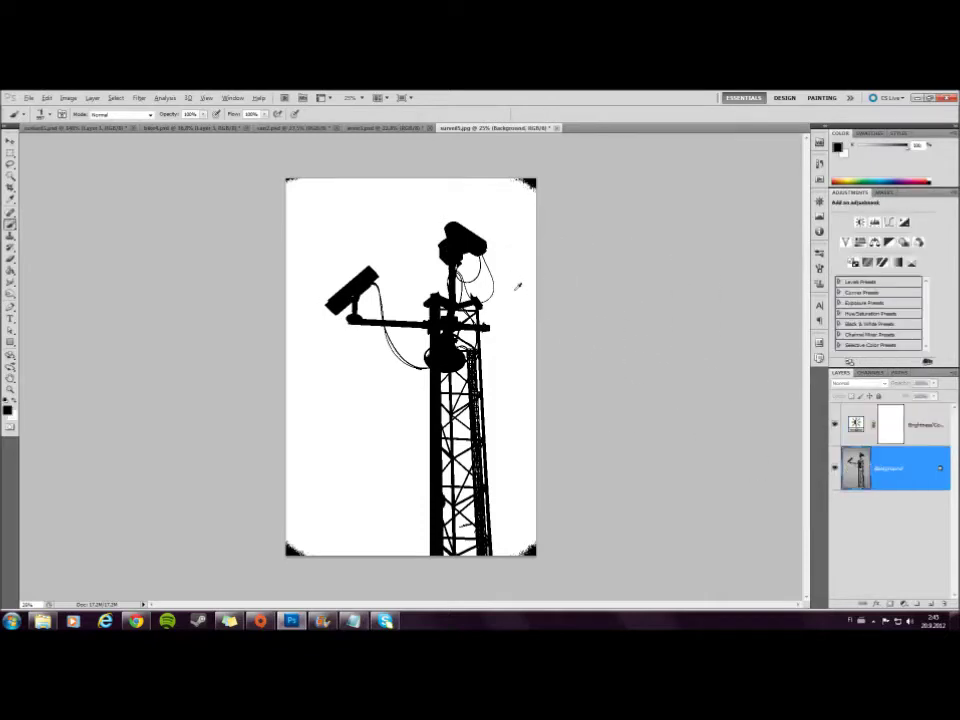
{"action": "right_click", "coordinate": [518, 298]}
{"action": "left_click", "coordinate": [581, 362]}
{"action": "left_click", "coordinate": [593, 320]}
{"action": "left_click", "coordinate": [626, 242]}
{"action": "mouse_move", "coordinate": [528, 184]}
{"action": "left_mouse_down"}
{"action": "mouse_move", "coordinate": [510, 180]}
{"action": "mouse_move", "coordinate": [519, 191]}
{"action": "left_mouse_up"}
{"action": "left_click_drag", "start_coordinate": [292, 183], "coordinate": [300, 178]}
{"action": "left_click_drag", "start_coordinate": [292, 547], "coordinate": [259, 542]}
{"action": "left_click_drag", "start_coordinate": [532, 546], "coordinate": [511, 558]}
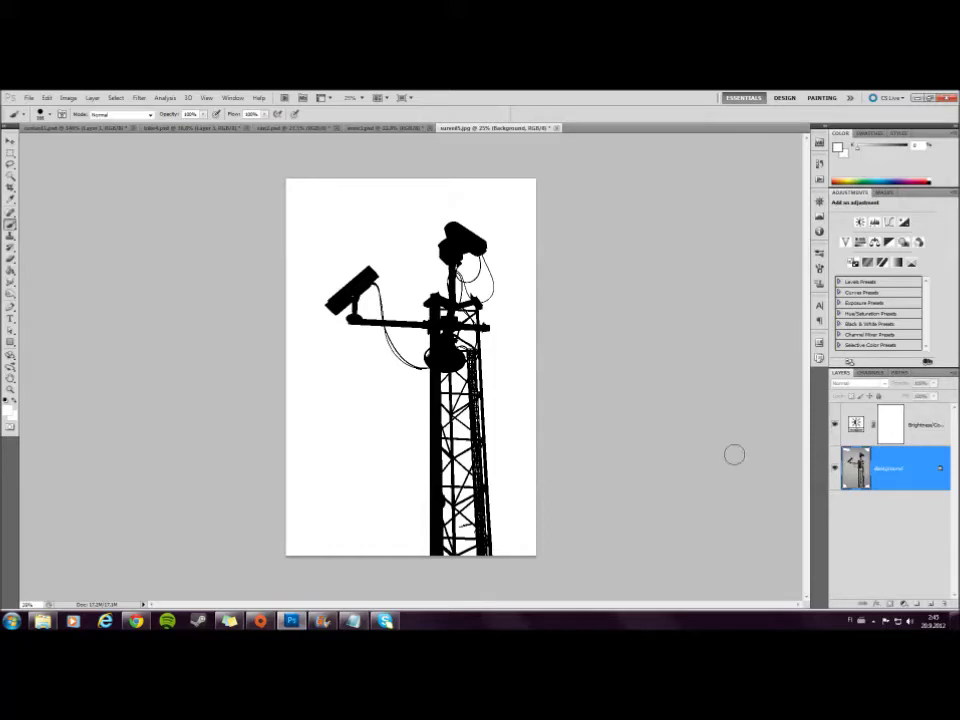
{"action": "left_click", "coordinate": [918, 428]}
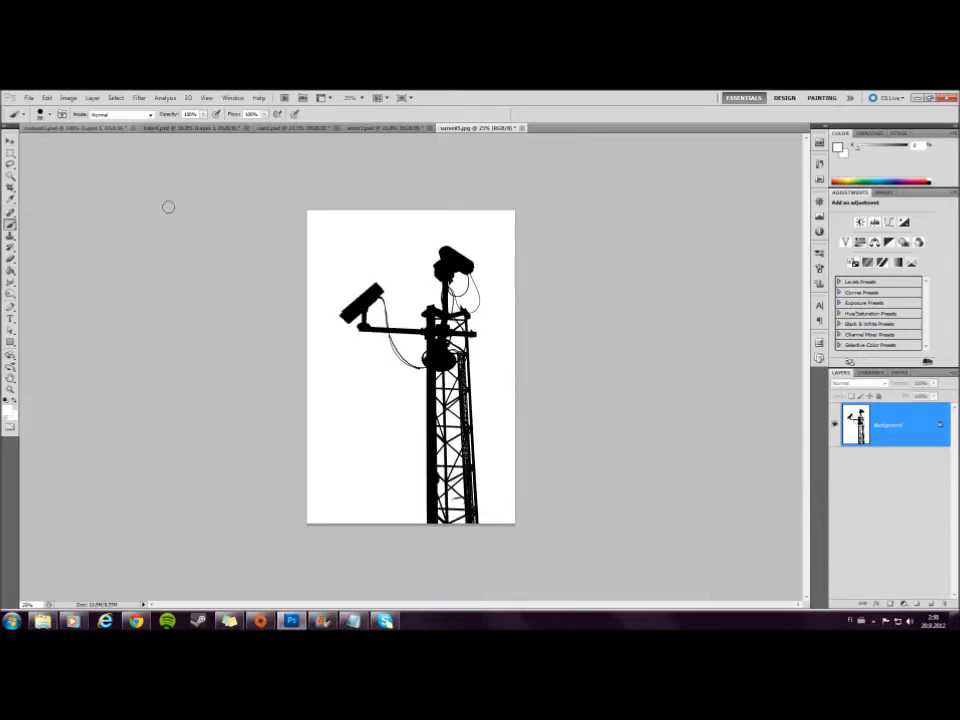
Step: Check the image's pixel dimensions and resolution in the Image Size settings and accept them
{"action": "left_click", "coordinate": [68, 97]}
{"action": "left_click", "coordinate": [110, 168]}
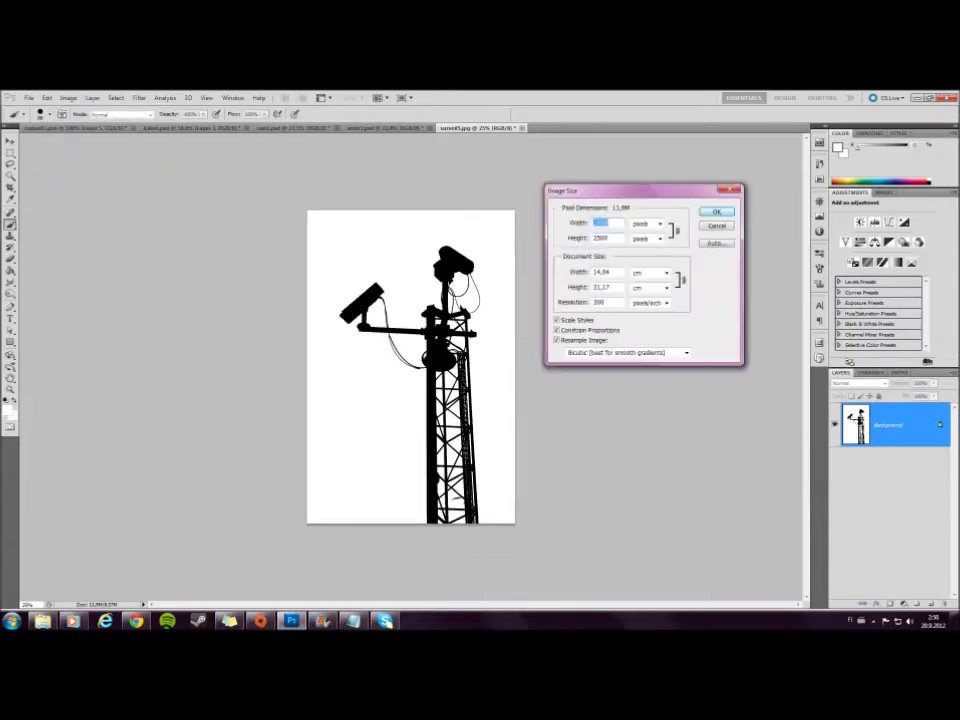
{"action": "key", "text": "Tab"}
{"action": "left_click", "coordinate": [46, 99]}
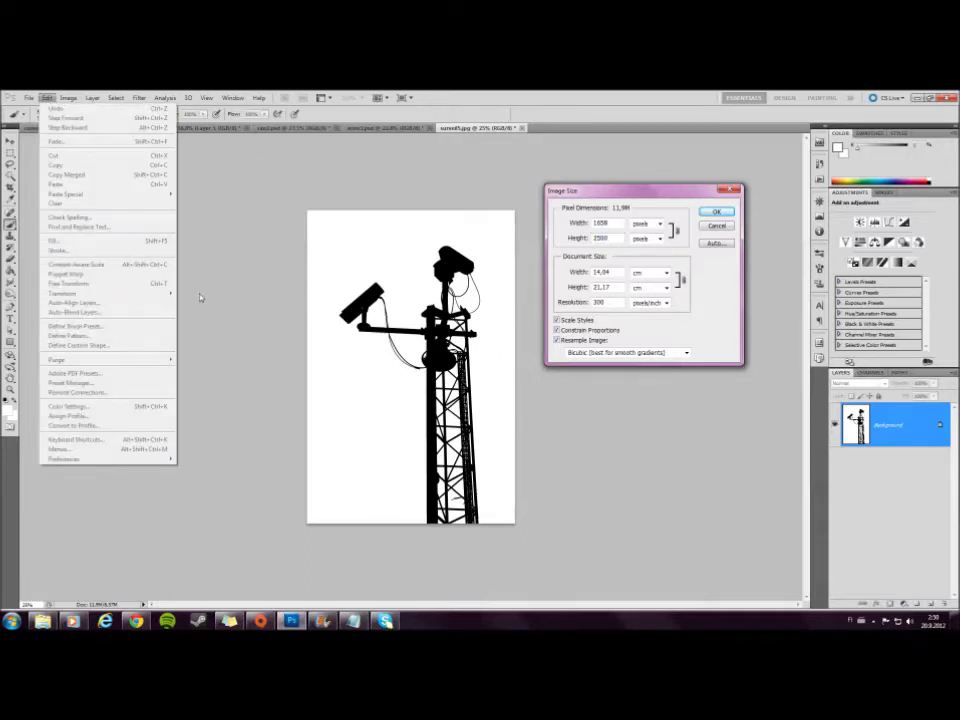
{"action": "left_click", "coordinate": [702, 194]}
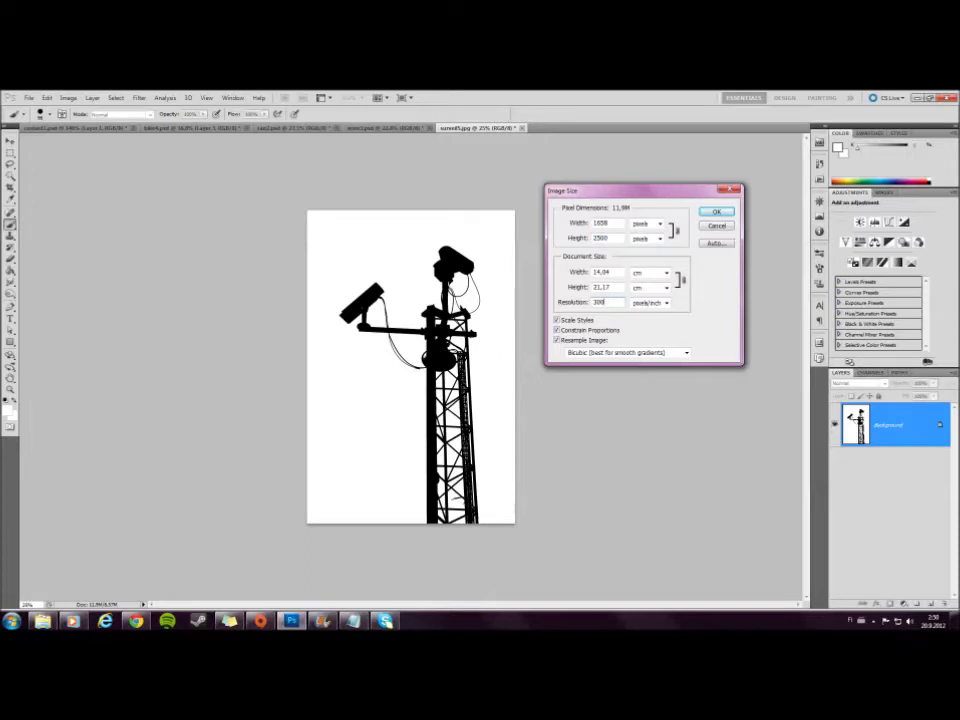
{"action": "left_click", "coordinate": [716, 214]}
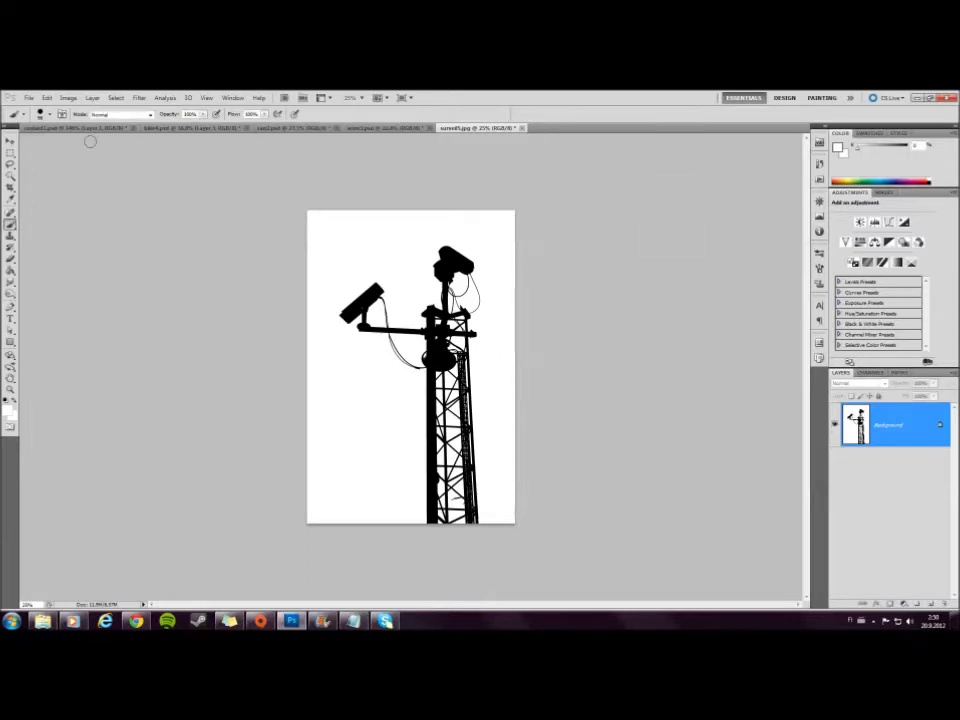
Step: Define the camera tower silhouette as a brush preset named anythingatallidontcare
{"action": "left_click", "coordinate": [47, 98]}
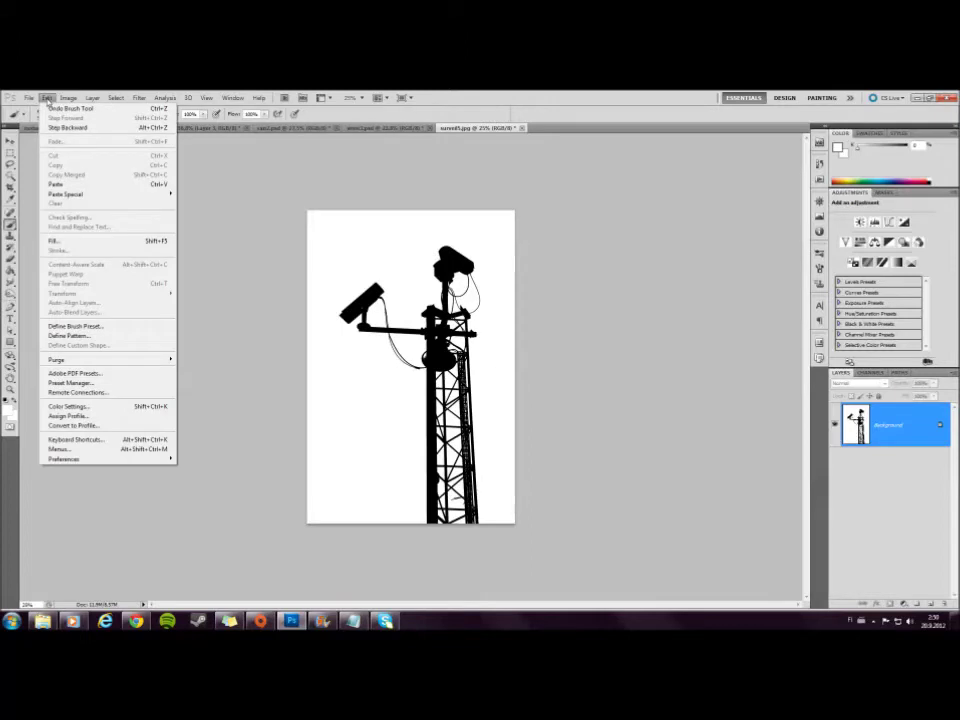
{"action": "left_click", "coordinate": [90, 326]}
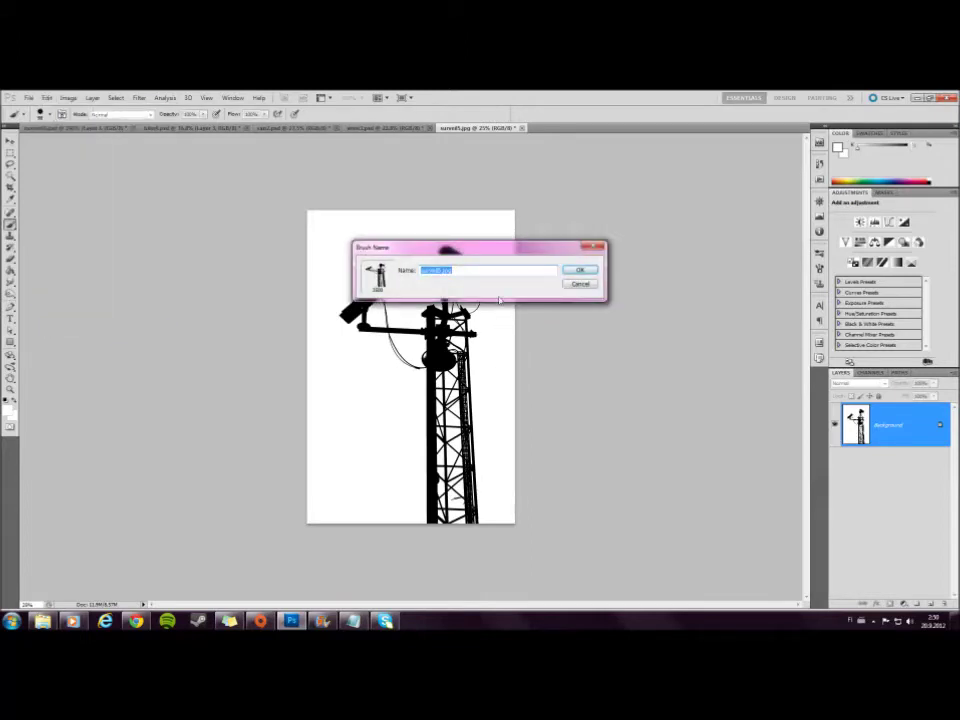
{"action": "type", "text": "anythingatallidontcare"}
{"action": "left_click", "coordinate": [572, 271]}
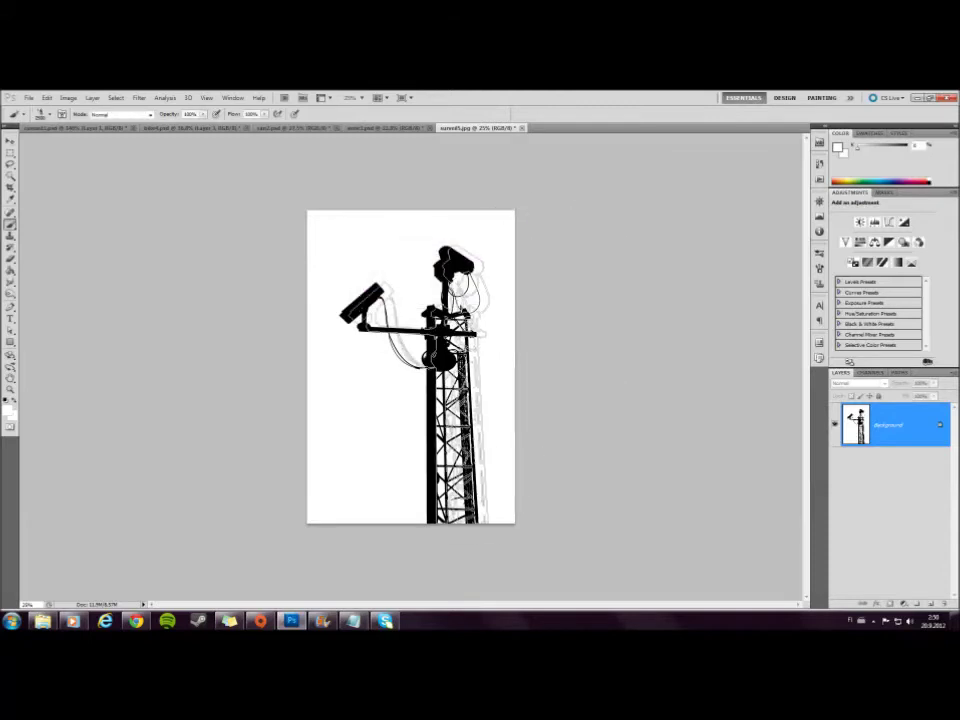
Step: Paint over the canvas with the full-size tower brush, first in white and then in black
{"action": "mouse_move", "coordinate": [361, 460]}
{"action": "left_mouse_down"}
{"action": "mouse_move", "coordinate": [372, 469]}
{"action": "mouse_move", "coordinate": [350, 440]}
{"action": "left_mouse_up"}
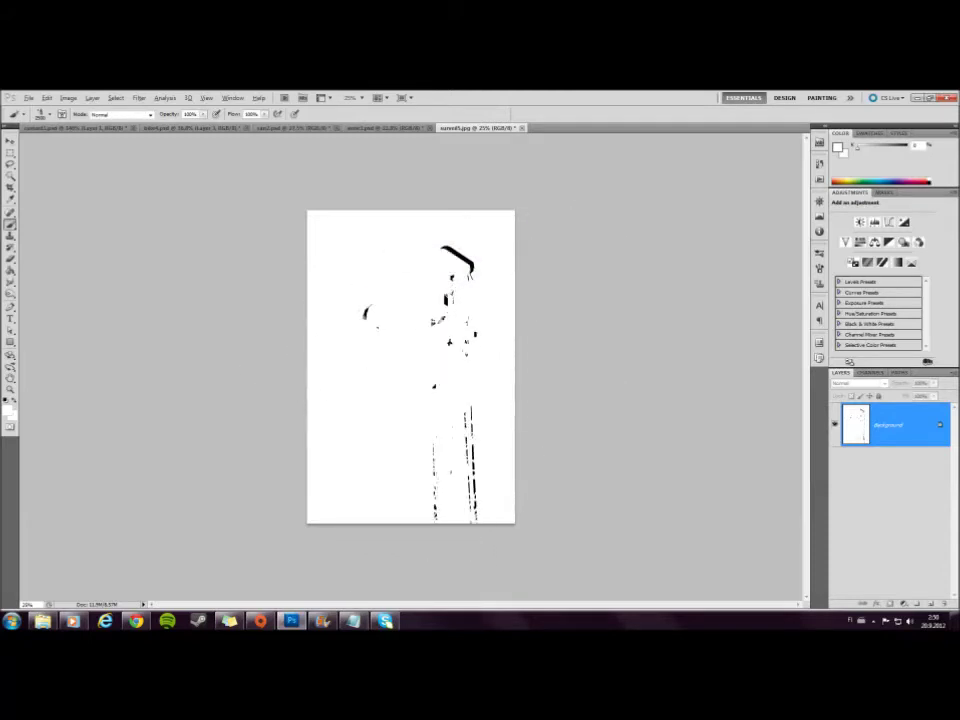
{"action": "mouse_move", "coordinate": [455, 385]}
{"action": "left_mouse_down"}
{"action": "mouse_move", "coordinate": [343, 450]}
{"action": "mouse_move", "coordinate": [289, 386]}
{"action": "mouse_move", "coordinate": [455, 405]}
{"action": "left_mouse_up"}
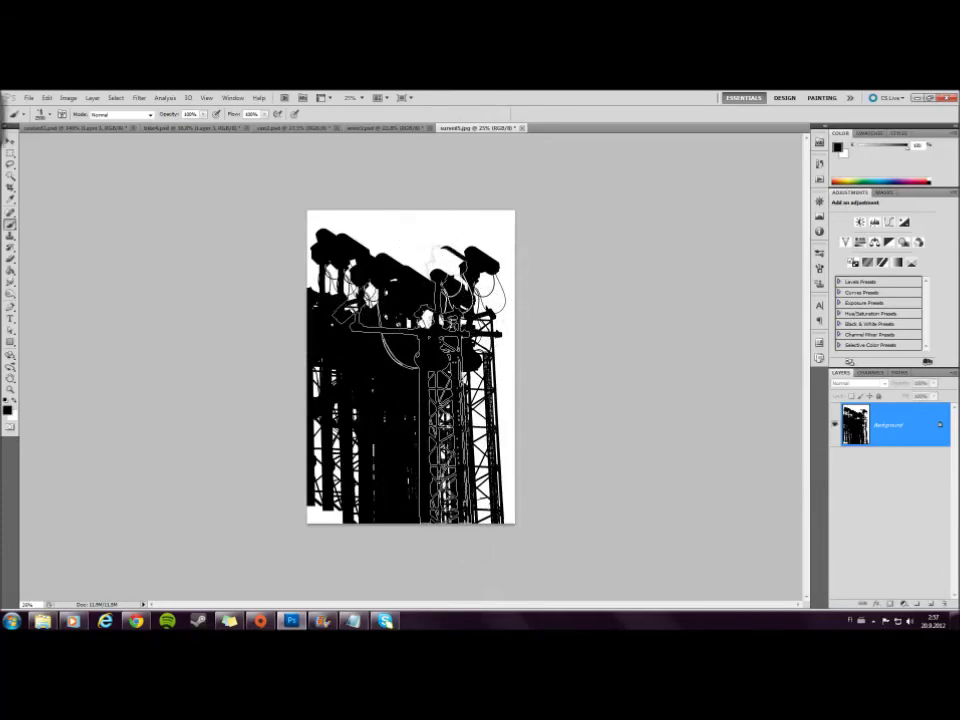
Step: Enable Shape Dynamics, Scattering and Transfer for the tower brush and set its angle jitter to 100%
{"action": "key", "text": "F5"}
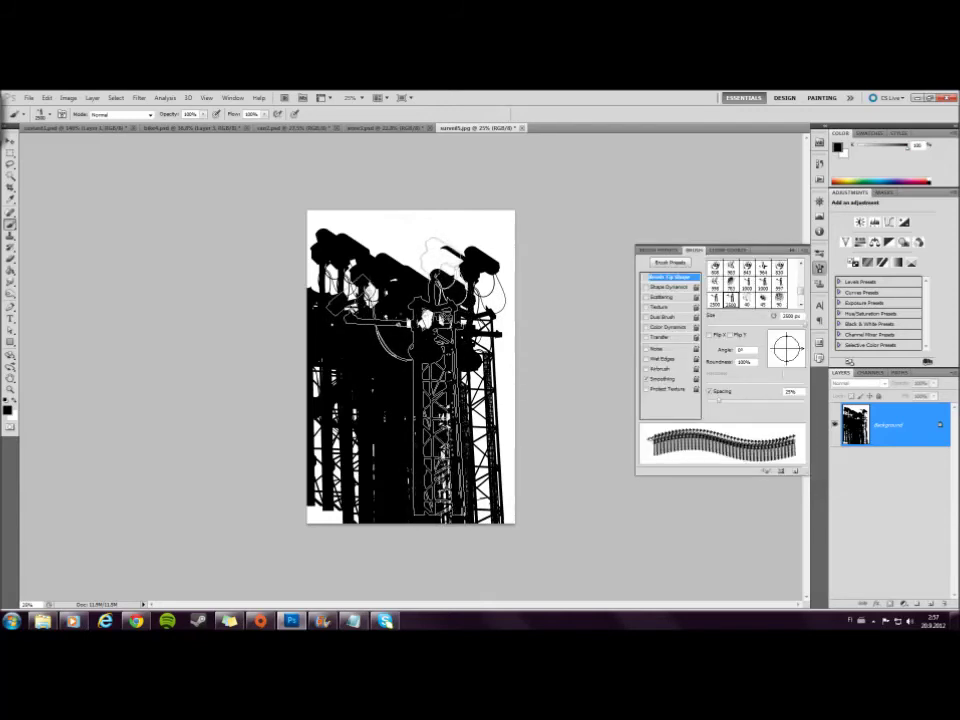
{"action": "left_click", "coordinate": [645, 287]}
{"action": "left_click", "coordinate": [645, 297]}
{"action": "left_click", "coordinate": [646, 337]}
{"action": "left_click", "coordinate": [667, 288]}
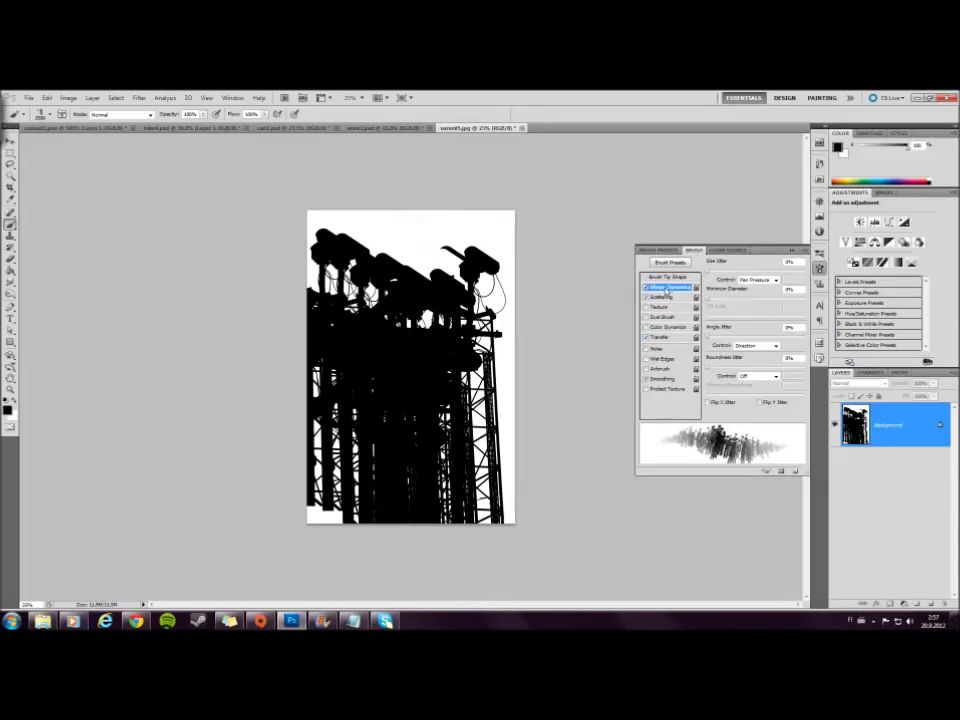
{"action": "left_click_drag", "start_coordinate": [706, 338], "coordinate": [810, 334]}
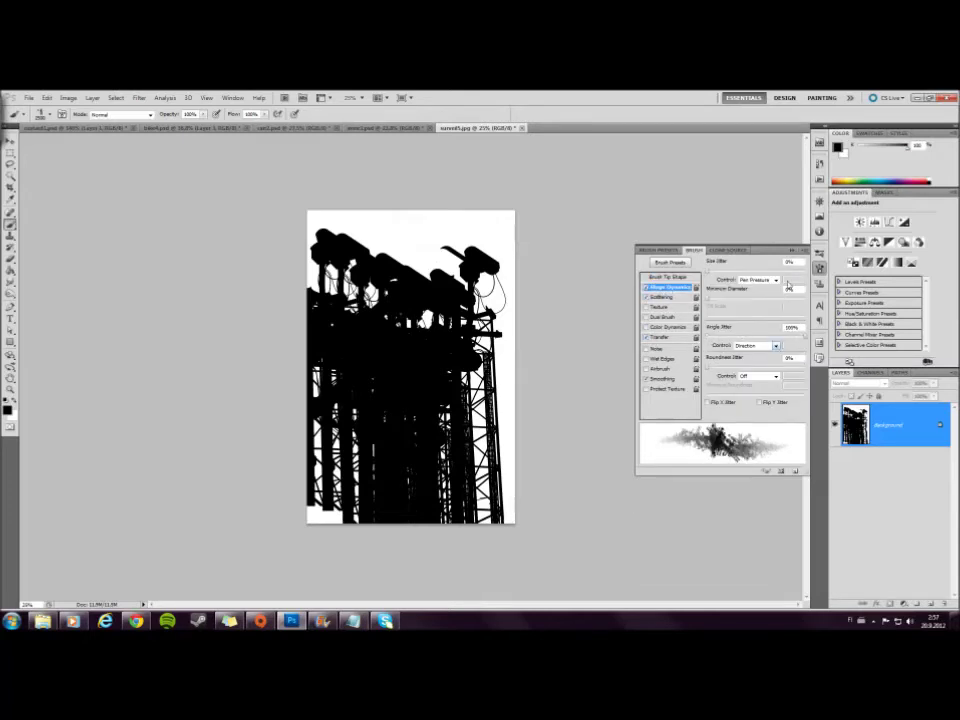
{"action": "key", "text": "F5"}
Step: Reduce the brush size and paint scattered strokes over the lower half of the canvas, alternating white and black
{"action": "right_click", "coordinate": [440, 357]}
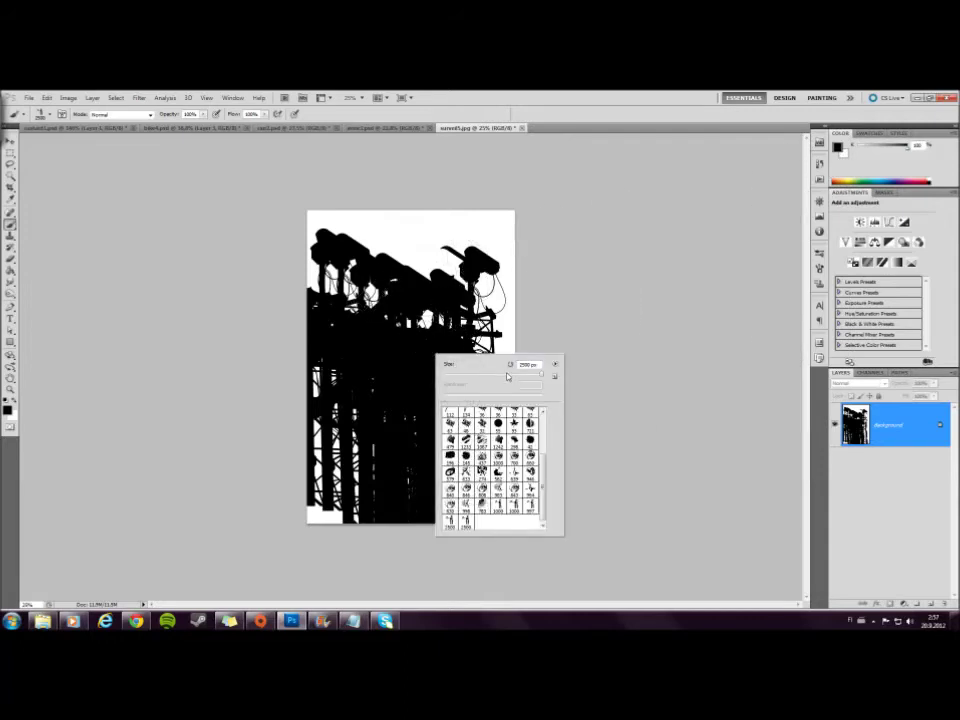
{"action": "left_click", "coordinate": [549, 339]}
{"action": "key", "text": "x"}
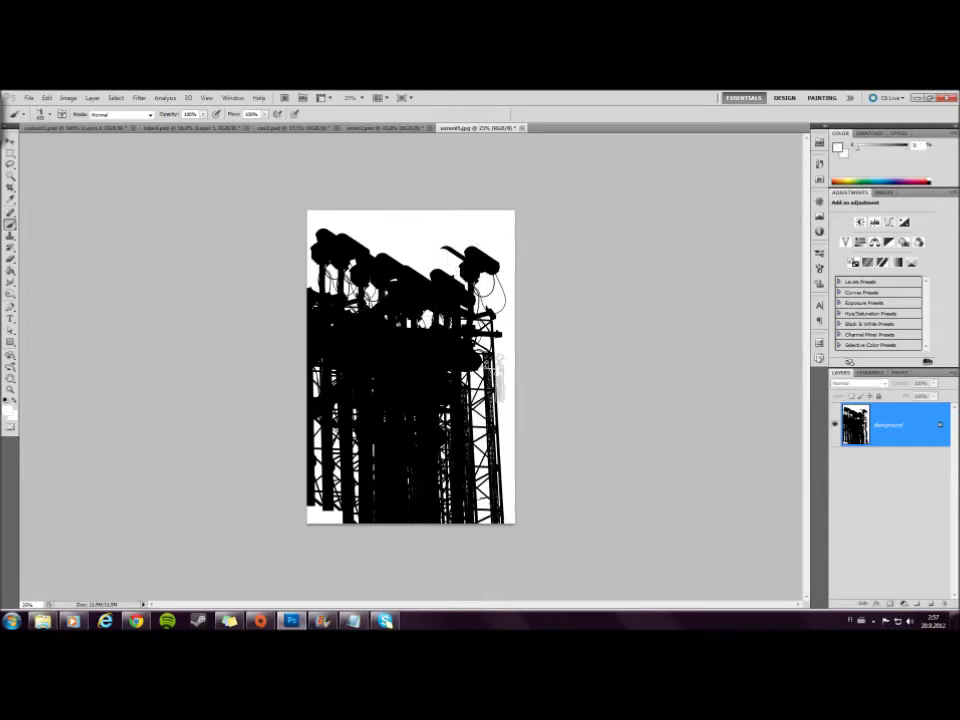
{"action": "mouse_move", "coordinate": [475, 378]}
{"action": "left_mouse_down"}
{"action": "mouse_move", "coordinate": [412, 376]}
{"action": "mouse_move", "coordinate": [347, 446]}
{"action": "mouse_move", "coordinate": [325, 434]}
{"action": "mouse_move", "coordinate": [317, 404]}
{"action": "mouse_move", "coordinate": [397, 434]}
{"action": "mouse_move", "coordinate": [402, 399]}
{"action": "mouse_move", "coordinate": [390, 460]}
{"action": "left_mouse_up"}
{"action": "key", "text": "x"}
{"action": "mouse_move", "coordinate": [320, 480]}
{"action": "left_mouse_down"}
{"action": "mouse_move", "coordinate": [335, 460]}
{"action": "mouse_move", "coordinate": [400, 430]}
{"action": "mouse_move", "coordinate": [380, 470]}
{"action": "left_mouse_up"}
{"action": "left_click_drag", "start_coordinate": [500, 440], "coordinate": [420, 400]}
{"action": "key", "text": "x"}
{"action": "mouse_move", "coordinate": [505, 378]}
{"action": "left_mouse_down"}
{"action": "mouse_move", "coordinate": [486, 410]}
{"action": "mouse_move", "coordinate": [519, 418]}
{"action": "mouse_move", "coordinate": [444, 455]}
{"action": "mouse_move", "coordinate": [361, 520]}
{"action": "mouse_move", "coordinate": [418, 524]}
{"action": "mouse_move", "coordinate": [429, 418]}
{"action": "left_mouse_up"}
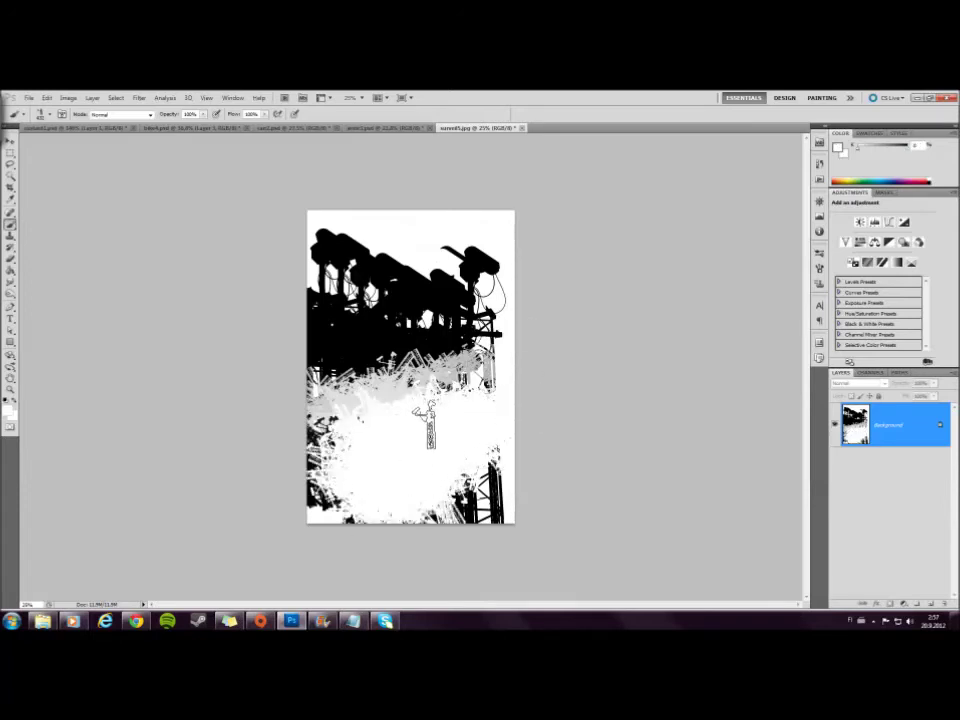
Step: Enlarge the brush and paint scattered black towers into the lower-right corner of the canvas
{"action": "right_click", "coordinate": [460, 426]}
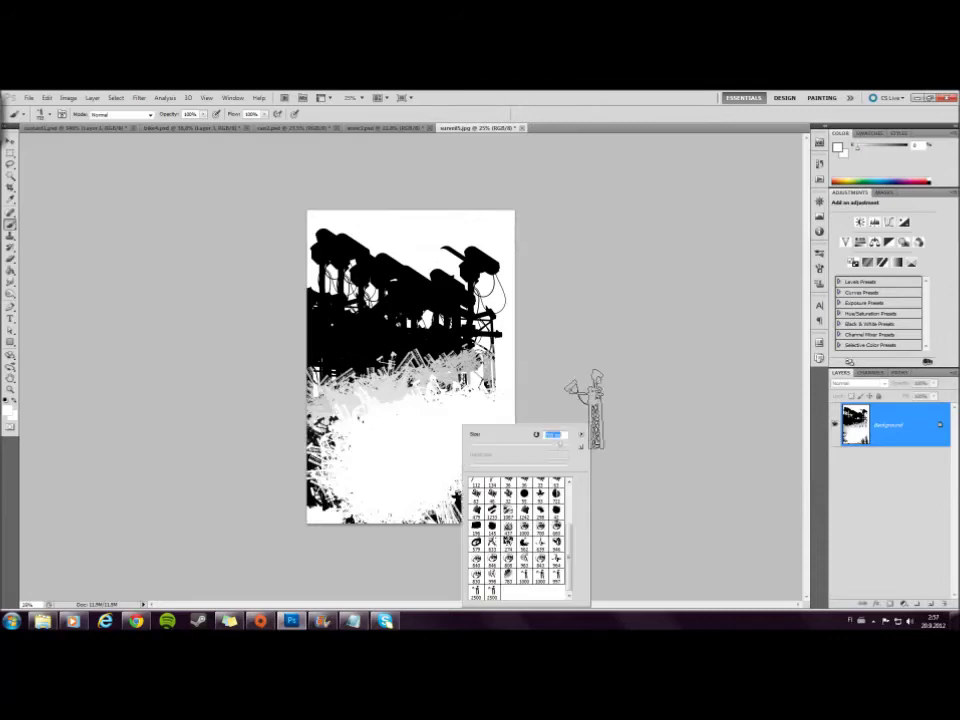
{"action": "key", "text": "Escape"}
{"action": "key", "text": "x"}
{"action": "mouse_move", "coordinate": [553, 414]}
{"action": "left_mouse_down"}
{"action": "mouse_move", "coordinate": [458, 528]}
{"action": "mouse_move", "coordinate": [390, 540]}
{"action": "left_mouse_up"}
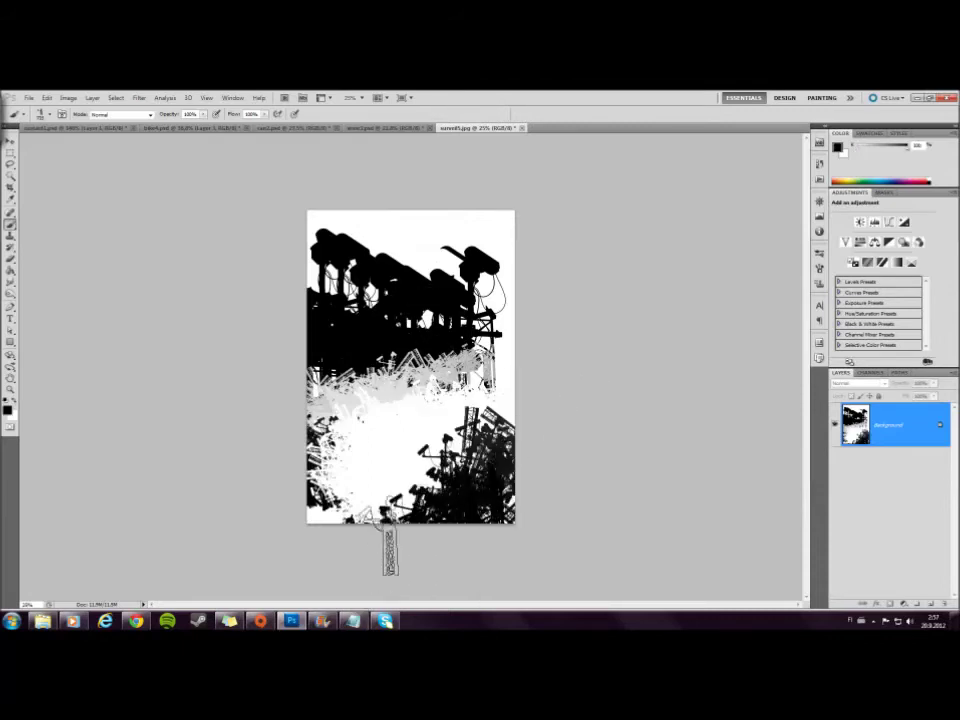
Step: Turn off Scattering, set the angle jitter to 0% and have the brush angle controlled by Direction
{"action": "key", "text": "F5"}
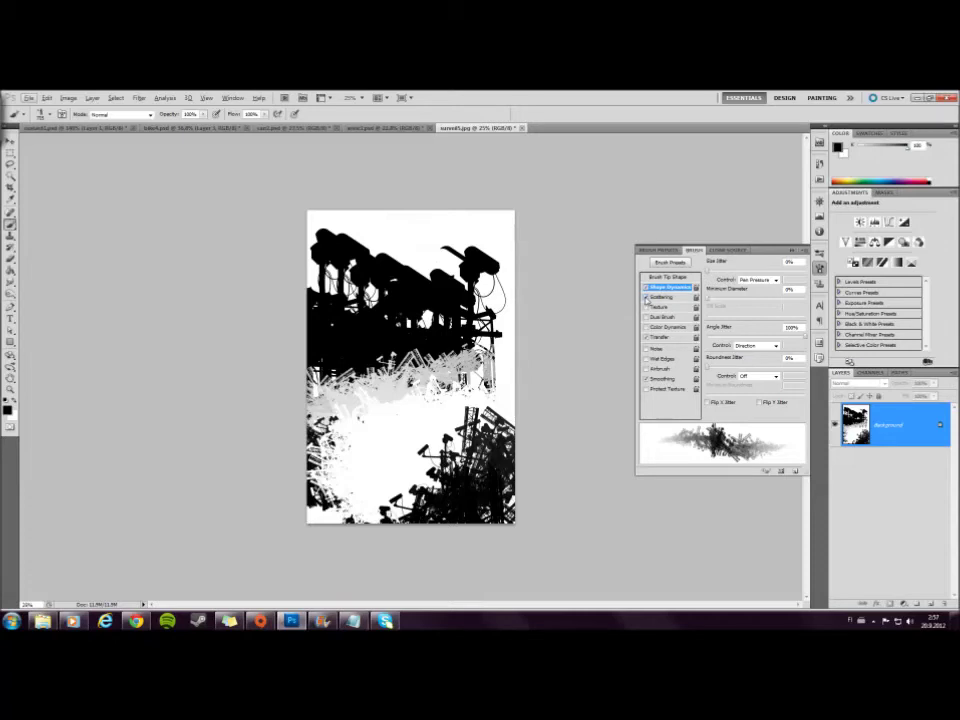
{"action": "left_click", "coordinate": [645, 297]}
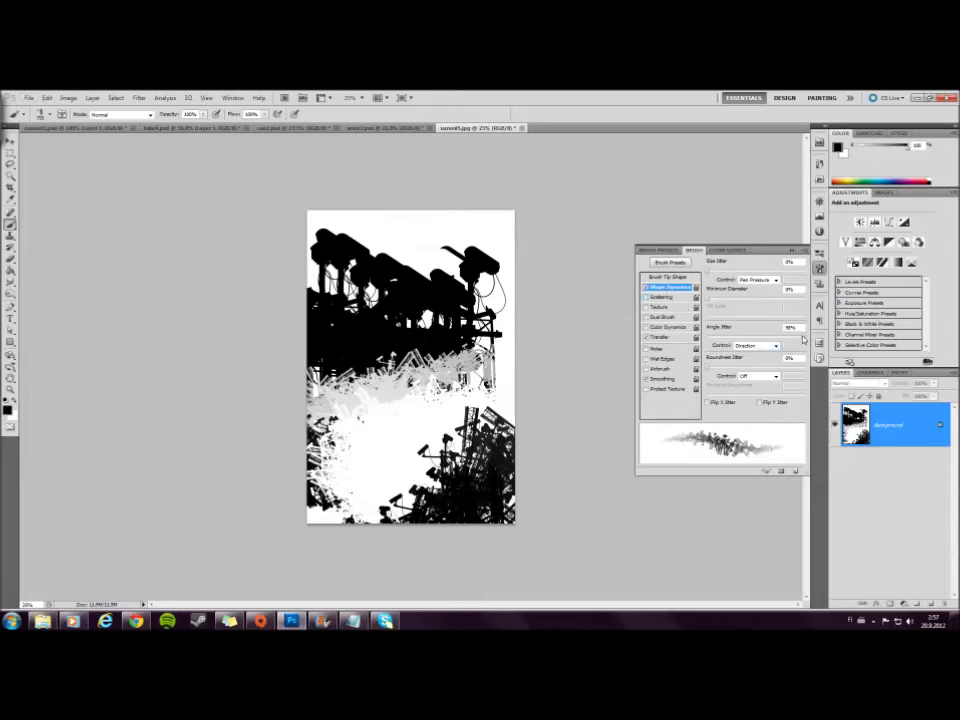
{"action": "left_click_drag", "start_coordinate": [804, 337], "coordinate": [698, 332]}
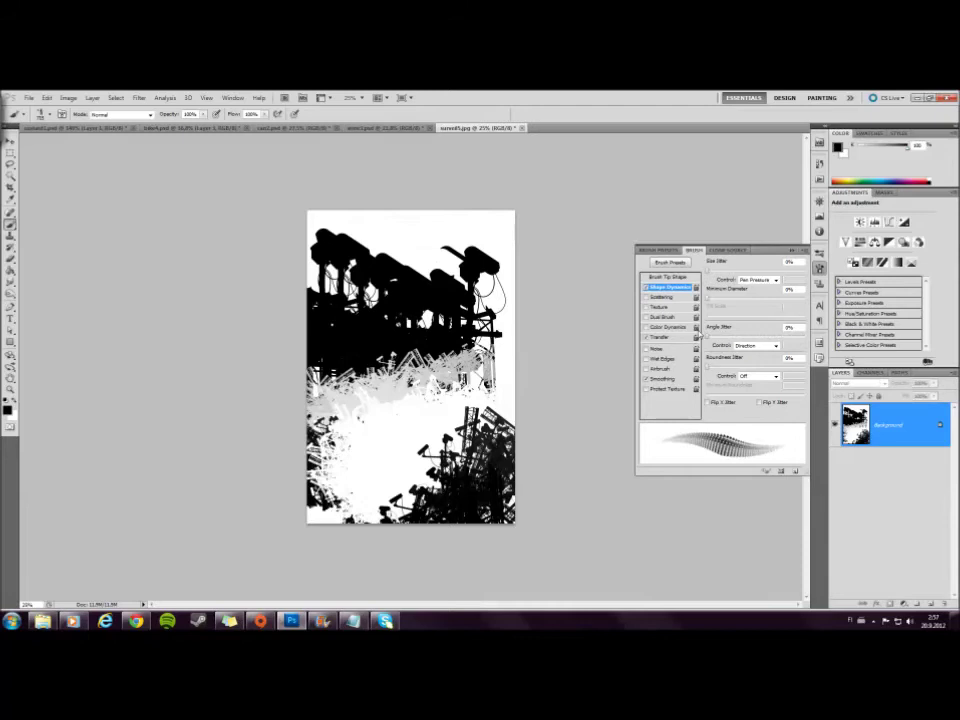
{"action": "left_click", "coordinate": [743, 347]}
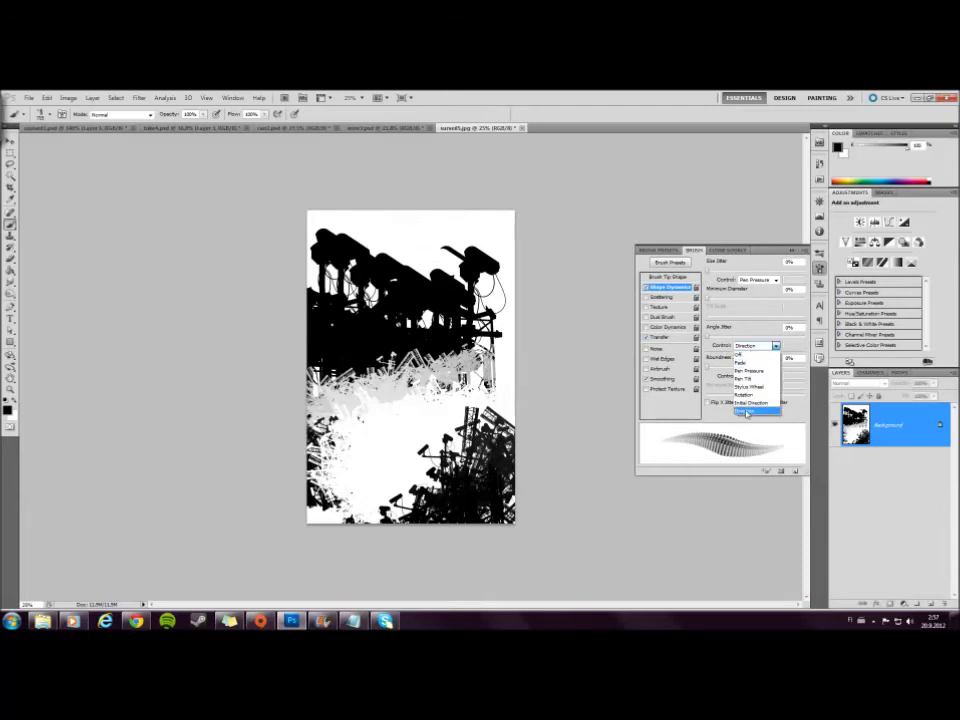
{"action": "left_click", "coordinate": [755, 403]}
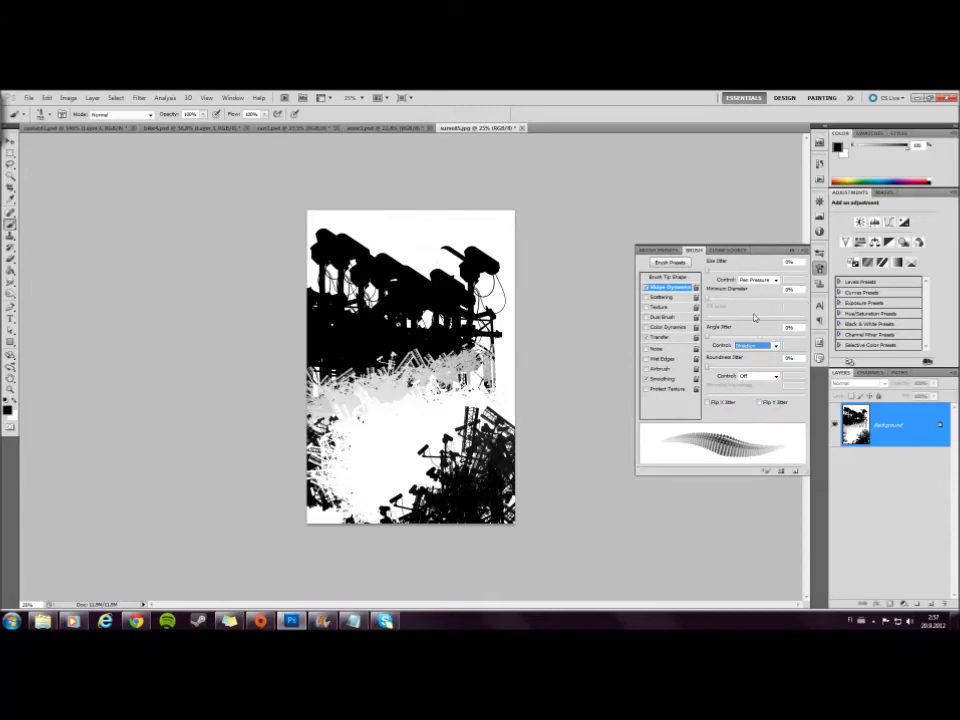
{"action": "left_click", "coordinate": [669, 285]}
Step: Paint a black direction-following stroke across the middle of the canvas and a white one curving down its left half
{"action": "left_click", "coordinate": [505, 348]}
{"action": "mouse_move", "coordinate": [559, 381]}
{"action": "left_mouse_down"}
{"action": "mouse_move", "coordinate": [365, 413]}
{"action": "mouse_move", "coordinate": [139, 525]}
{"action": "left_mouse_up"}
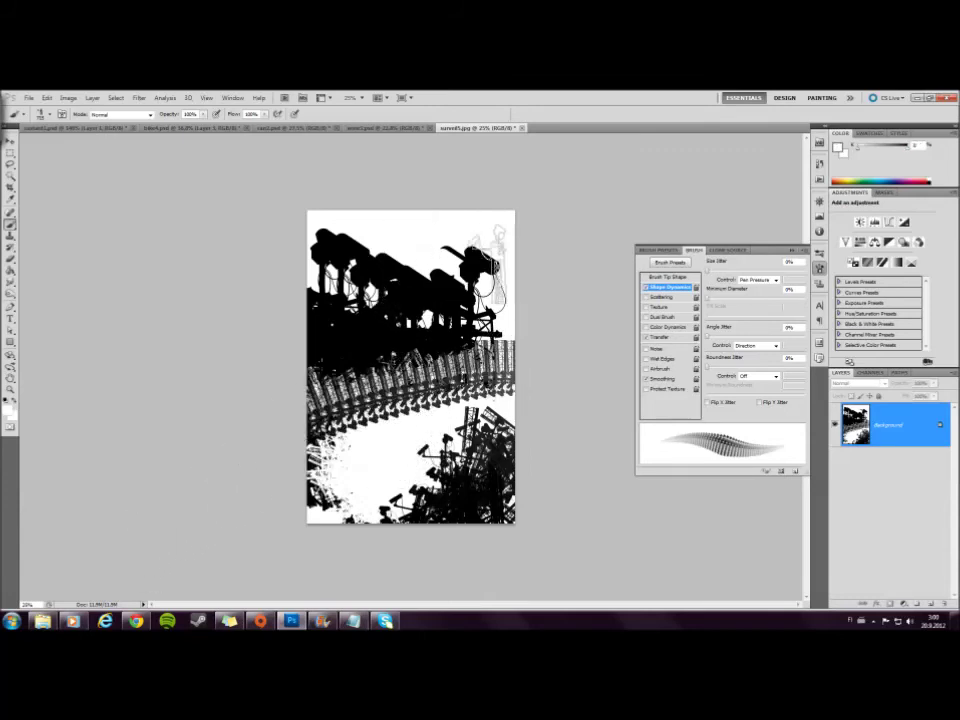
{"action": "mouse_move", "coordinate": [506, 204]}
{"action": "left_mouse_down"}
{"action": "mouse_move", "coordinate": [294, 561]}
{"action": "mouse_move", "coordinate": [332, 486]}
{"action": "left_mouse_up"}
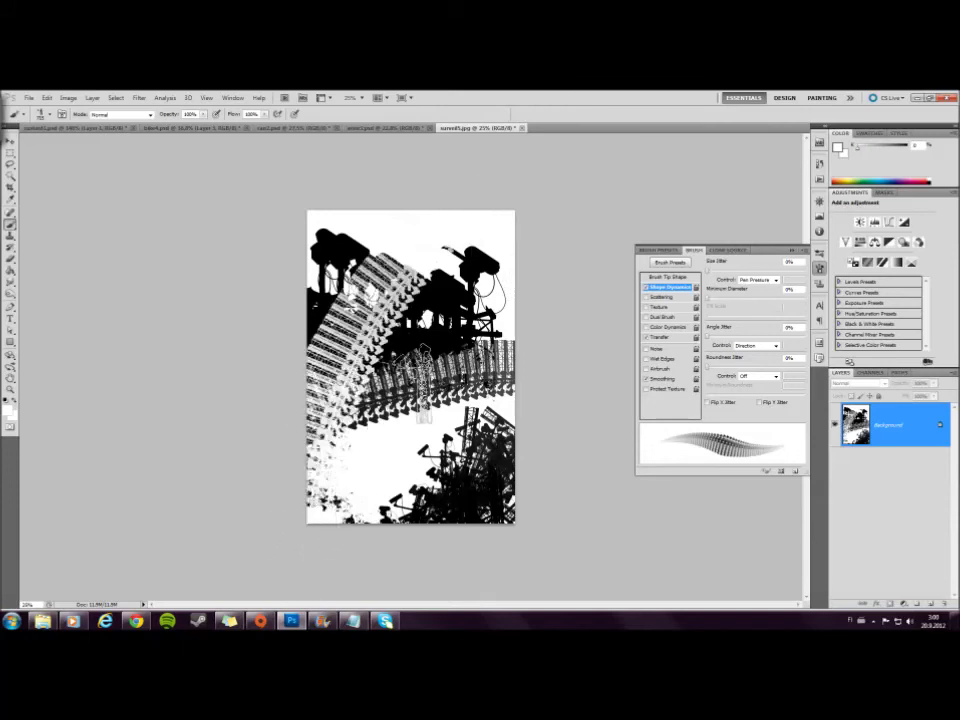
Step: Set the brush tip angle to 90° and paint a black curved stroke from the canvas's left edge toward the lower right
{"action": "left_click", "coordinate": [668, 277]}
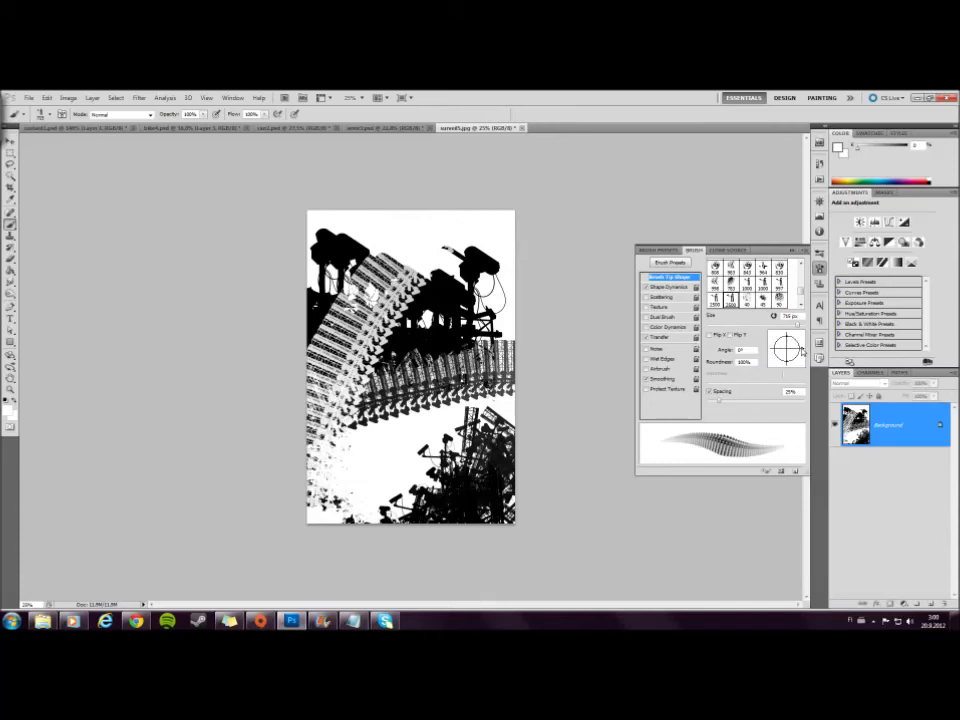
{"action": "left_click_drag", "start_coordinate": [802, 351], "coordinate": [790, 335]}
{"action": "key", "text": "x"}
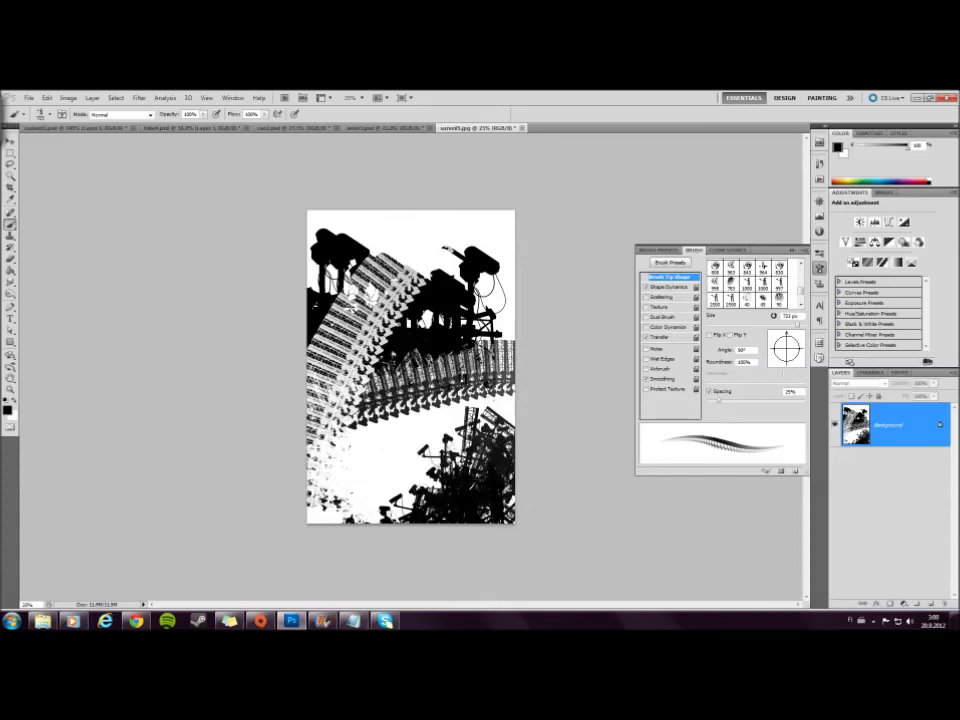
{"action": "left_click", "coordinate": [362, 436]}
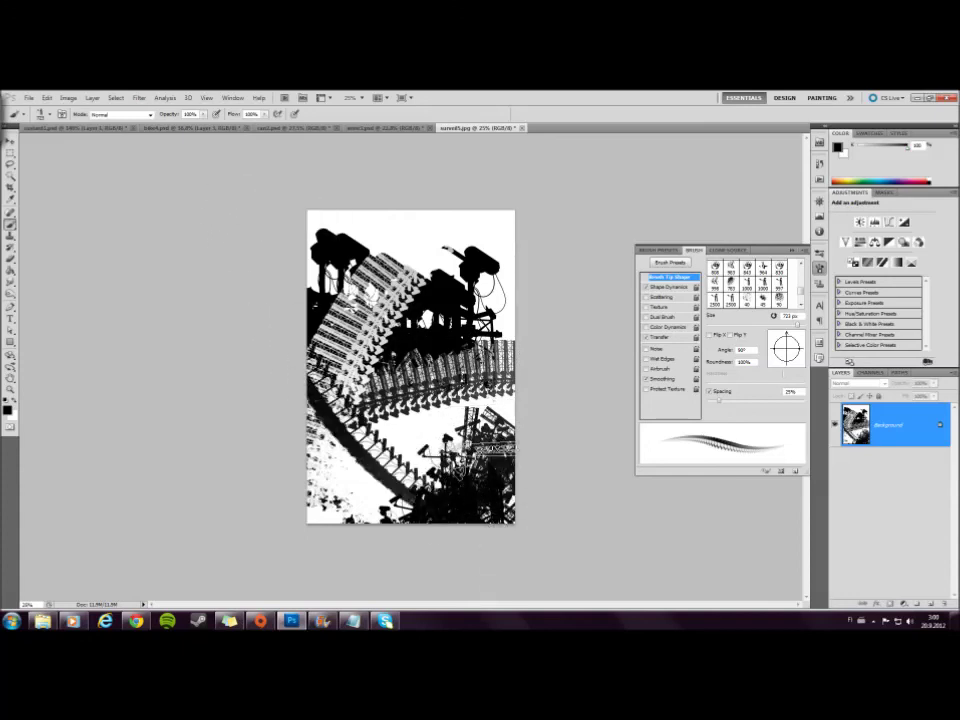
{"action": "left_click", "coordinate": [478, 457]}
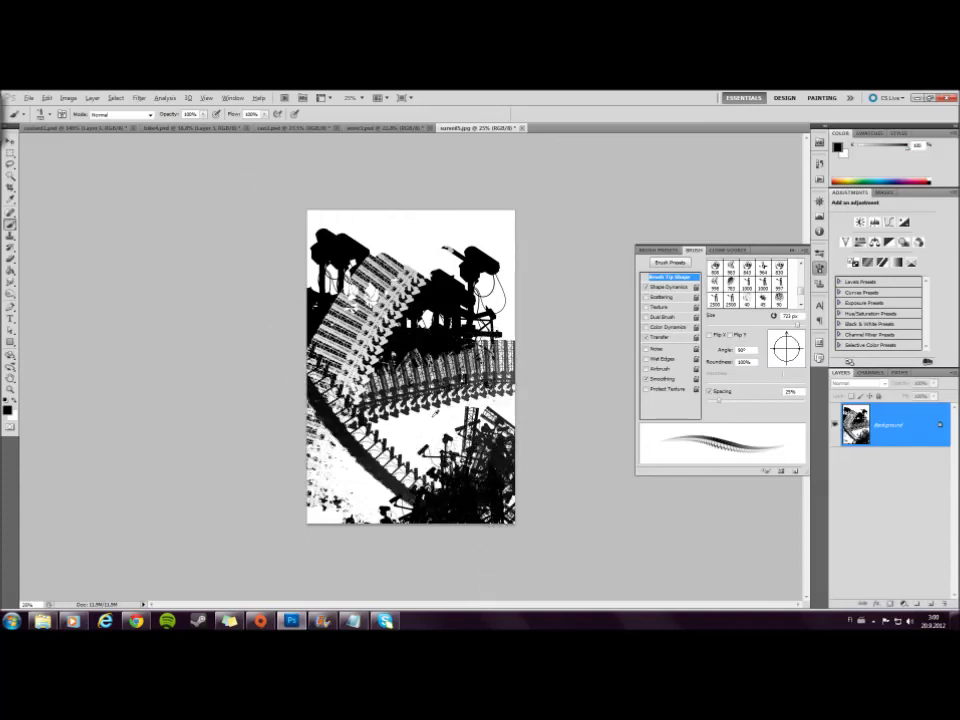
{"action": "left_click", "coordinate": [424, 420]}
Step: Set the brush tip angle to about 48° and paint a white curved stroke across the lower part of the canvas
{"action": "key", "text": "x"}
{"action": "left_click_drag", "start_coordinate": [786, 334], "coordinate": [796, 338]}
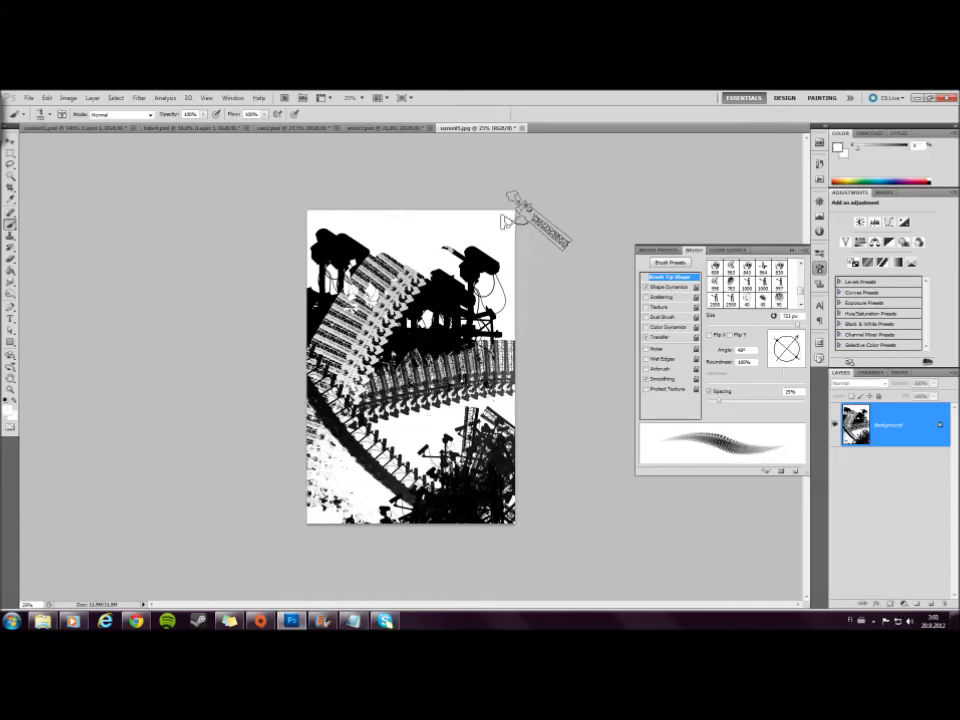
{"action": "left_click", "coordinate": [400, 290]}
{"action": "key", "text": "ctrl+z"}
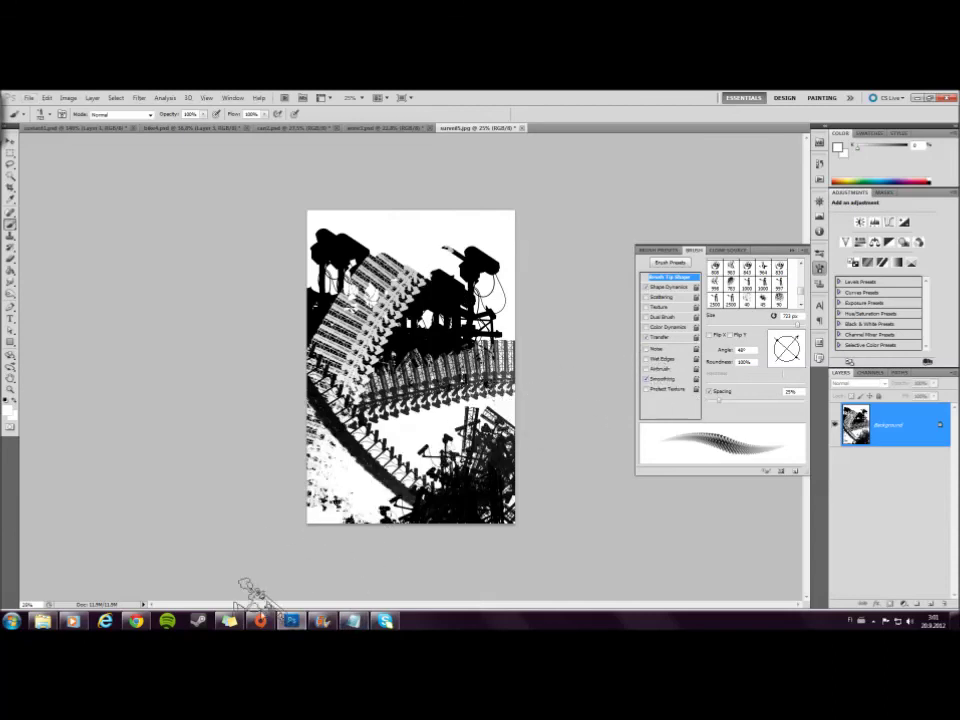
{"action": "left_click", "coordinate": [365, 505]}
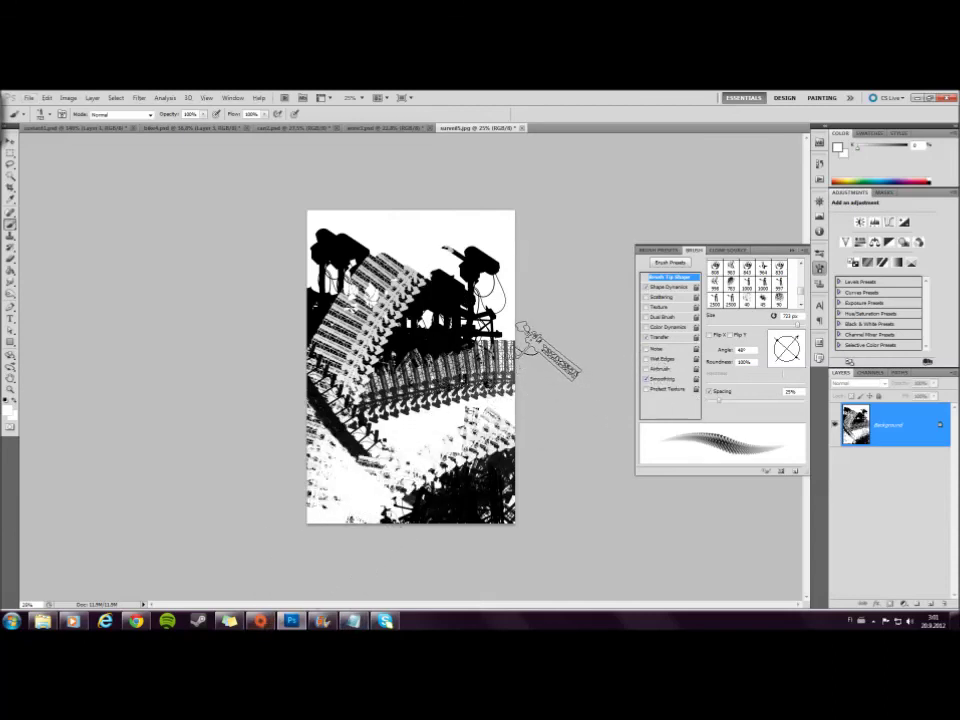